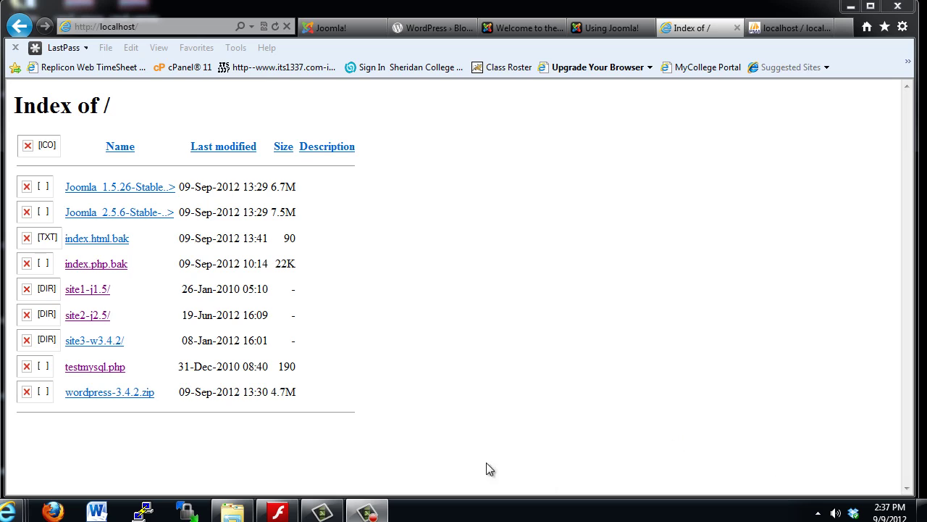
left_click(818, 513)
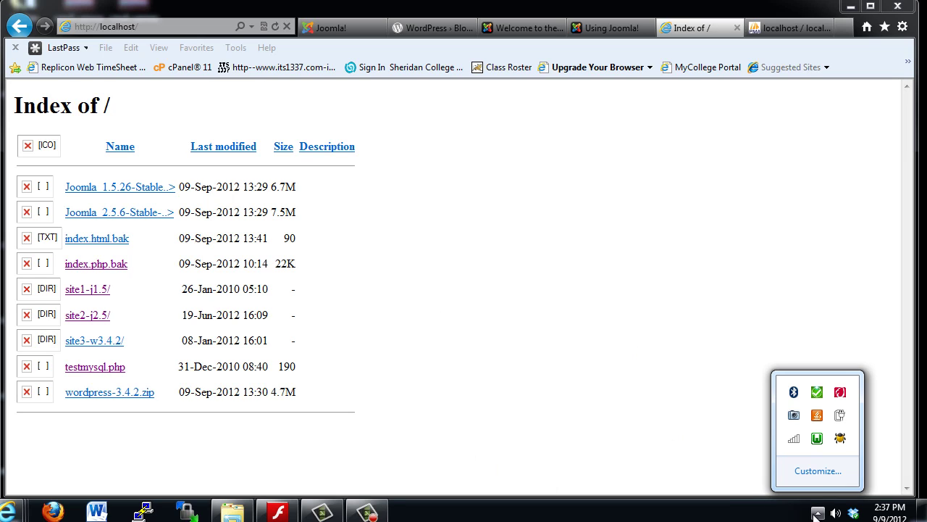
left_click(817, 439)
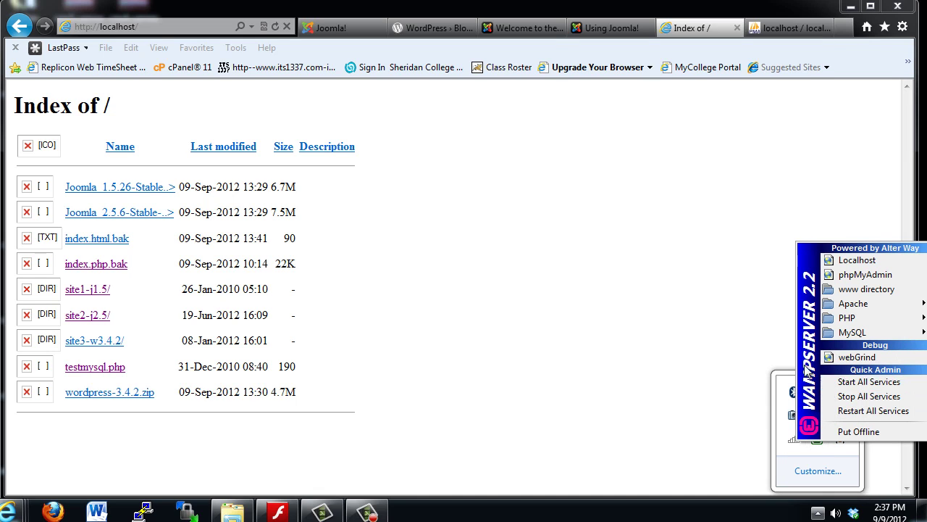
left_click(844, 261)
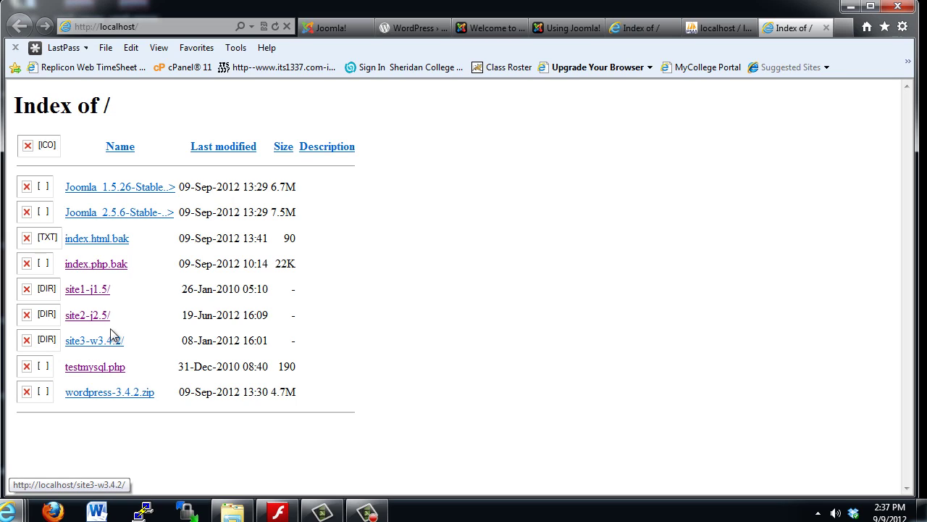
Step: Open the WampServer www directory in a Windows Explorer window
left_click(818, 513)
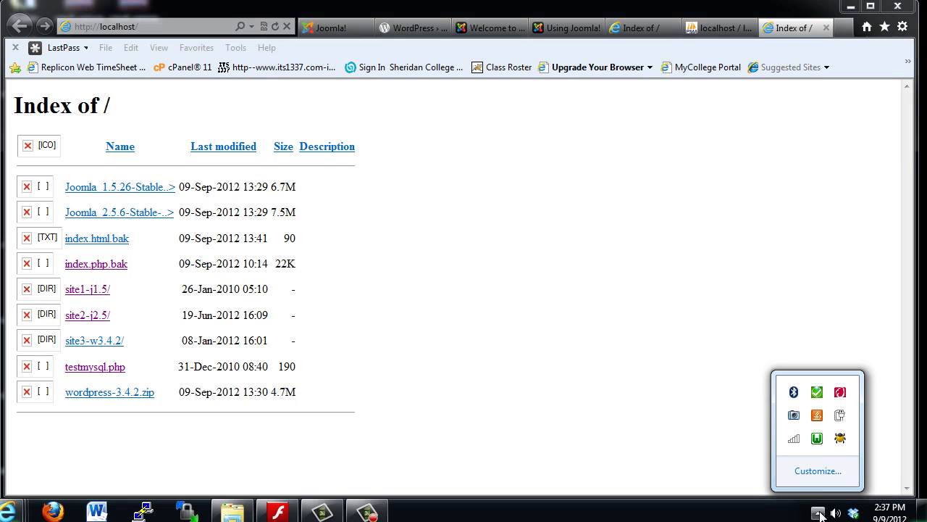
left_click(816, 437)
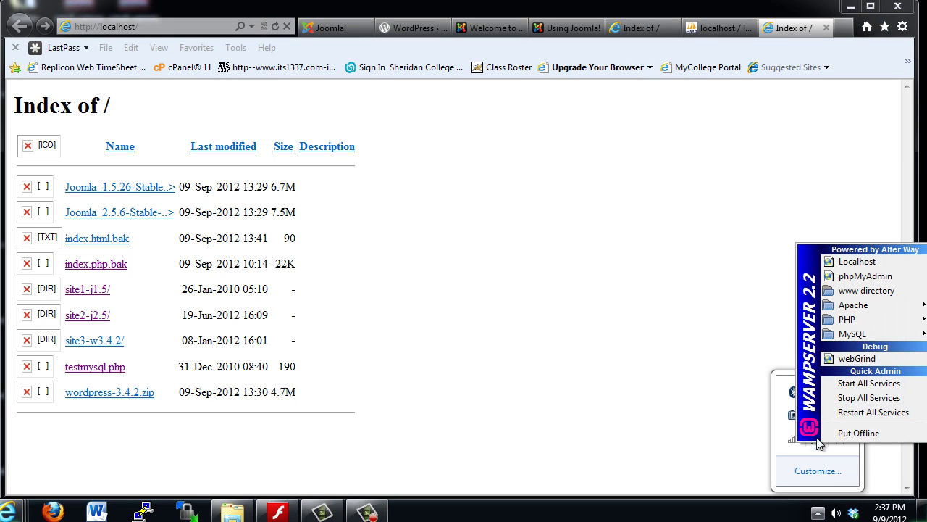
left_click(863, 290)
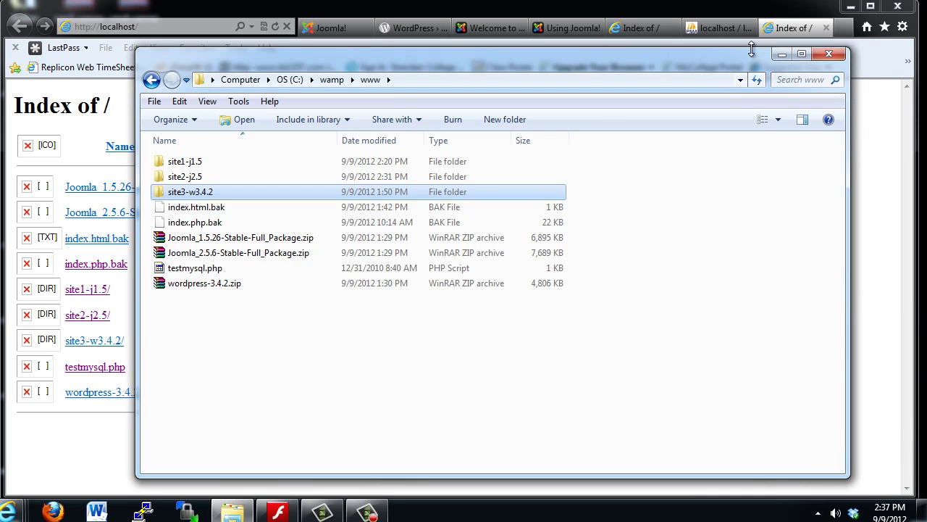
left_click_drag(702, 61, 661, 37)
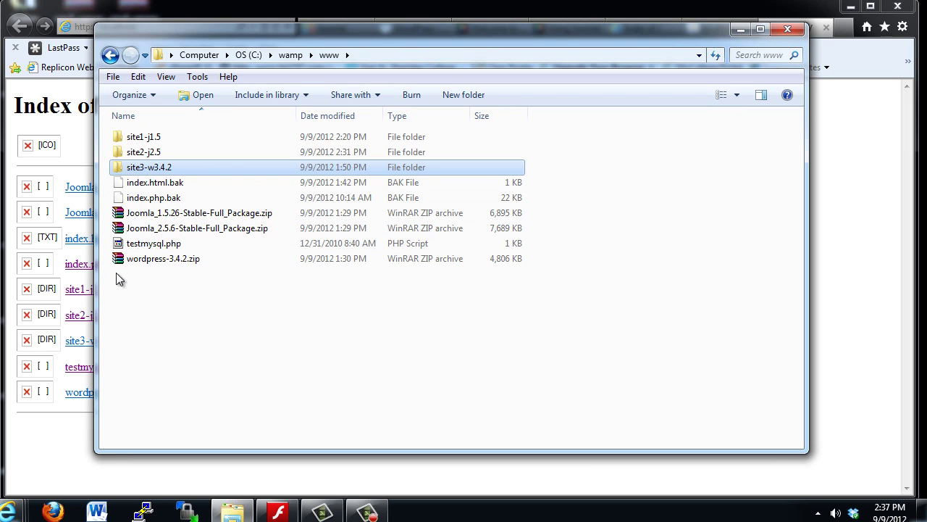
Step: Check the WordPress files in the site3-w3.4.2 folder, then return to Internet Explorer
left_click(138, 263)
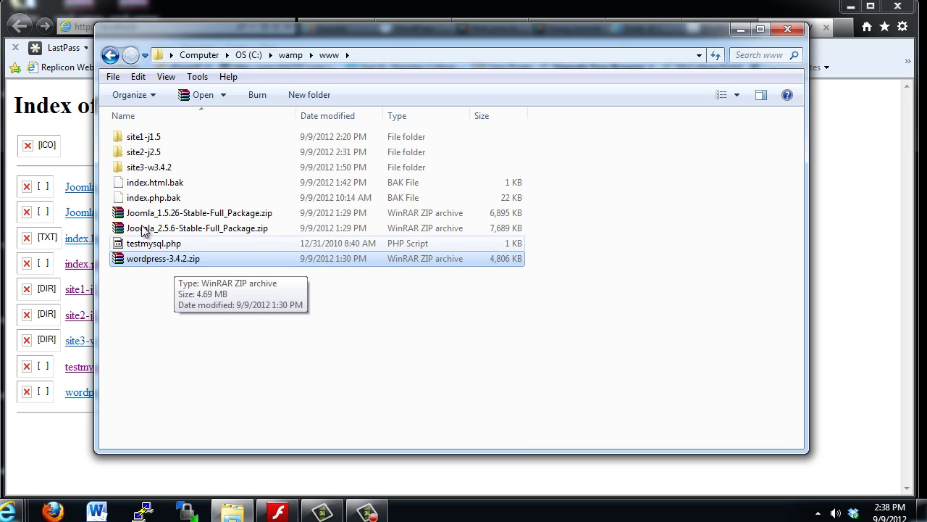
left_click(137, 172)
double_click(138, 172)
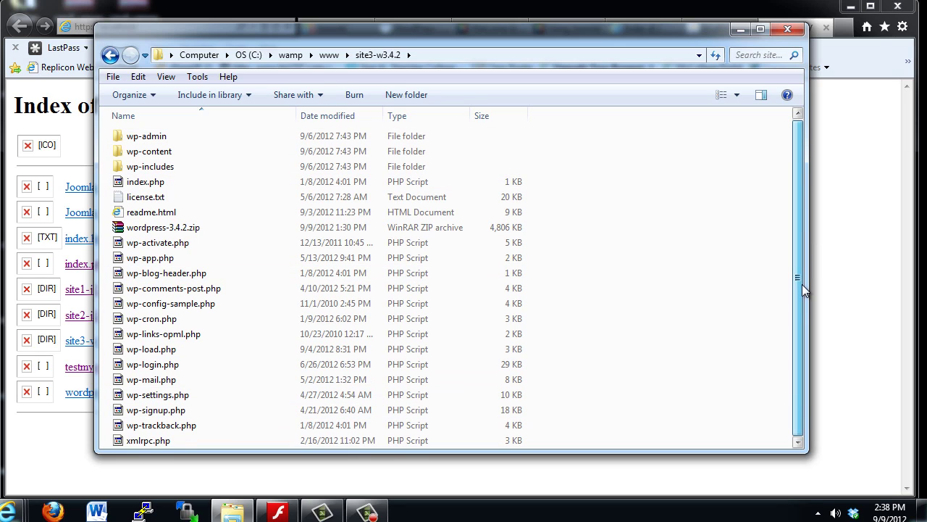
left_click(608, 11)
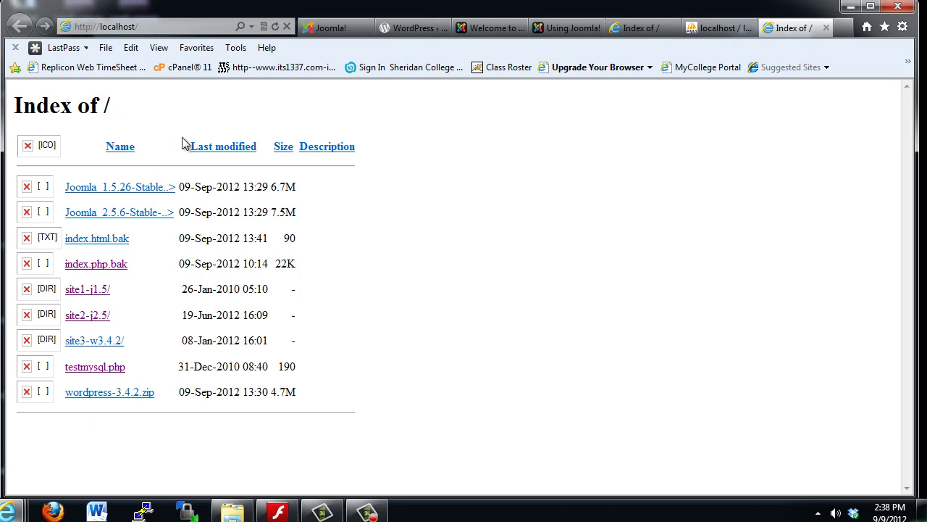
Step: Open site3-w3.4.2 from the localhost index and choose Create a Configuration File
left_click(77, 344)
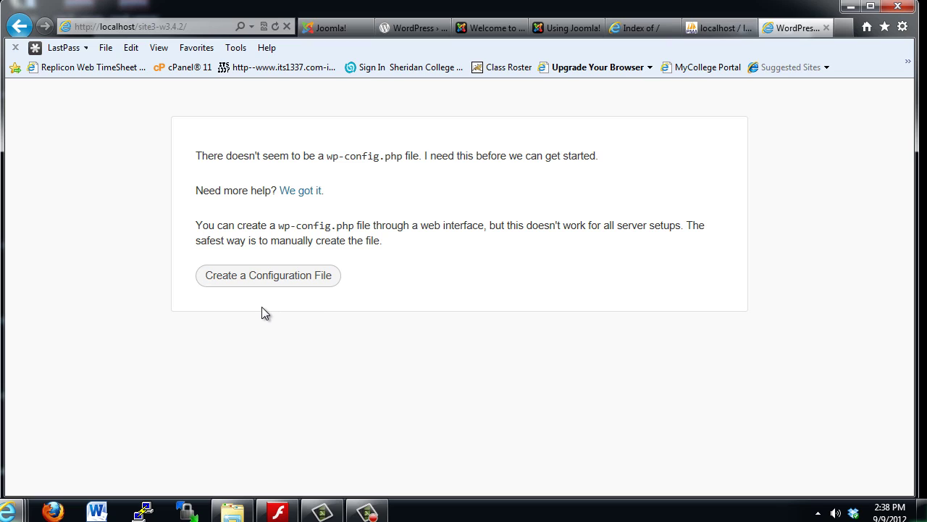
left_click(277, 282)
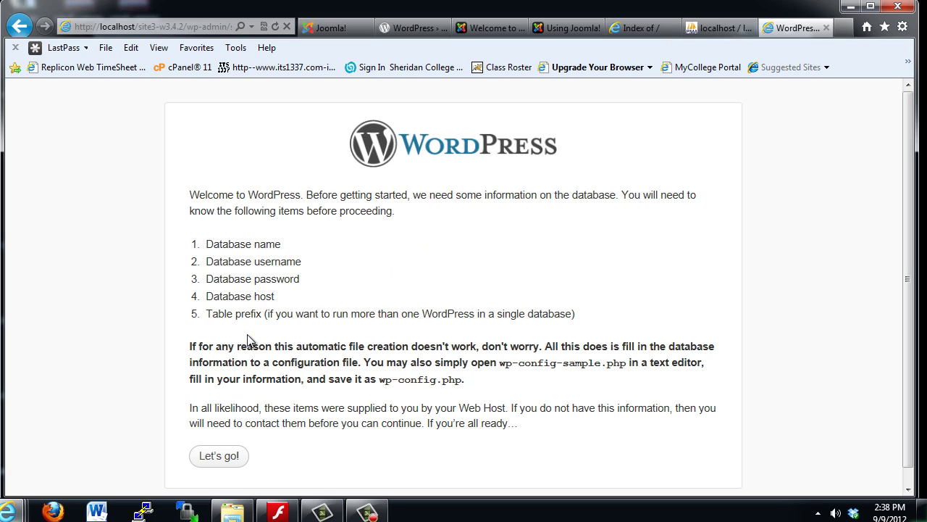
Step: Open phpMyAdmin, confirm site3_db has no tables, and return to the server home page
left_click(818, 513)
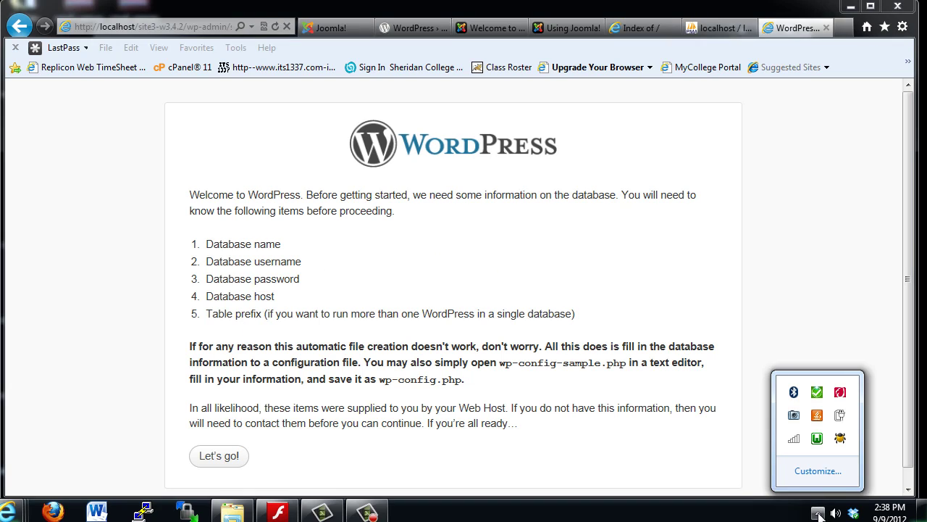
left_click(817, 438)
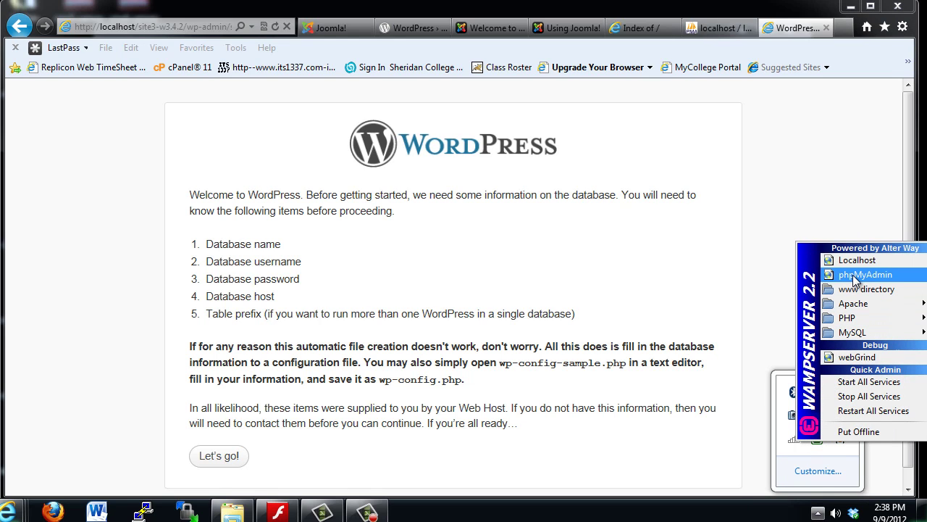
left_click(708, 32)
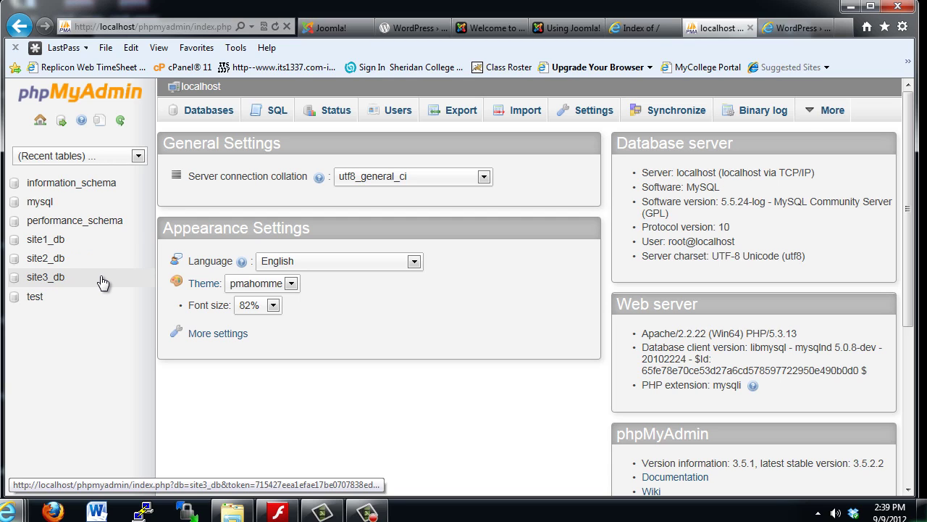
left_click(32, 280)
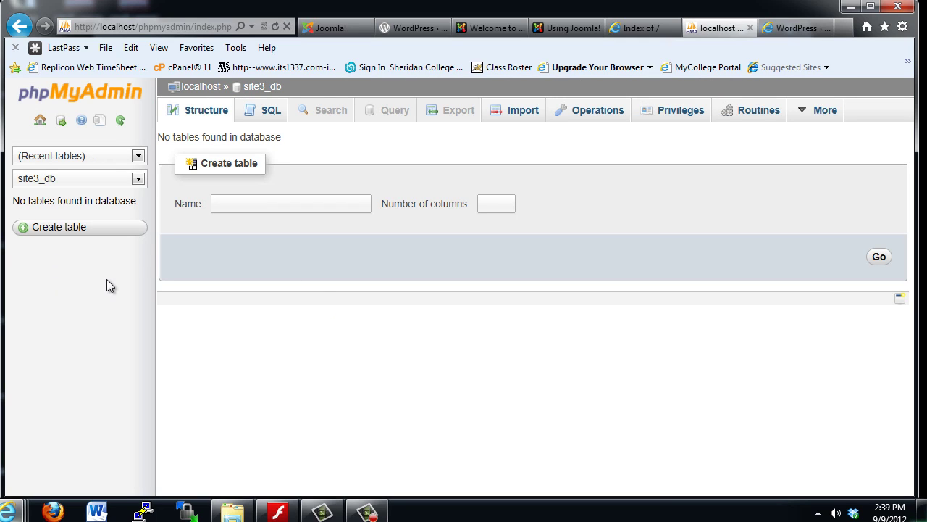
left_click(40, 121)
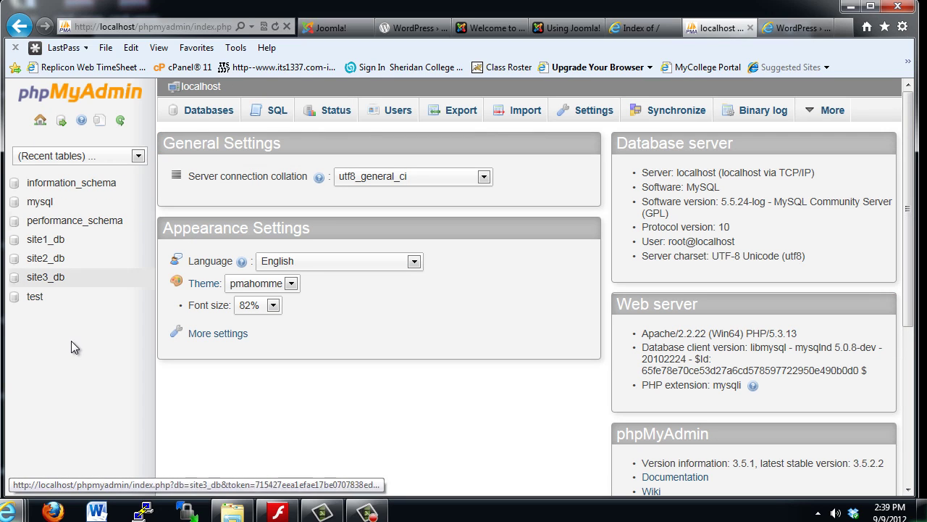
Step: Review the Databases list, then view the Users overview showing the Any and root accounts
left_click(195, 116)
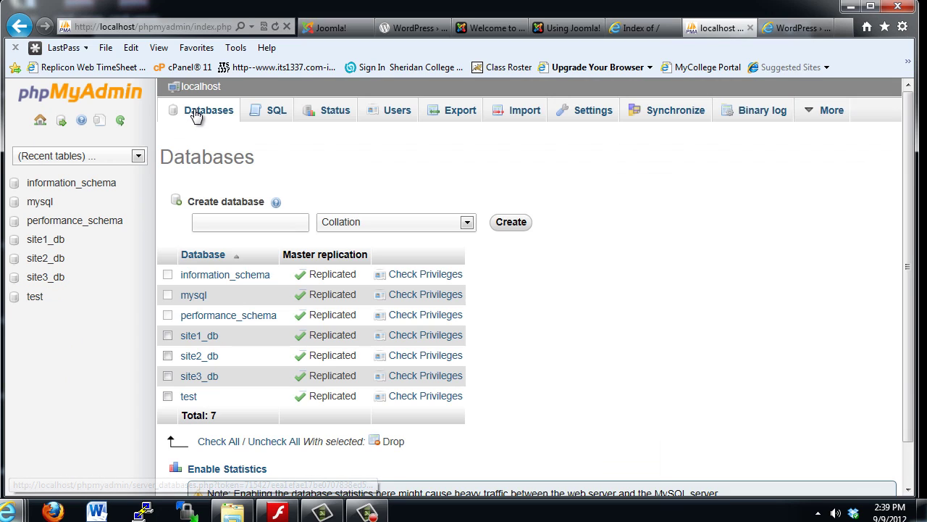
left_click(217, 221)
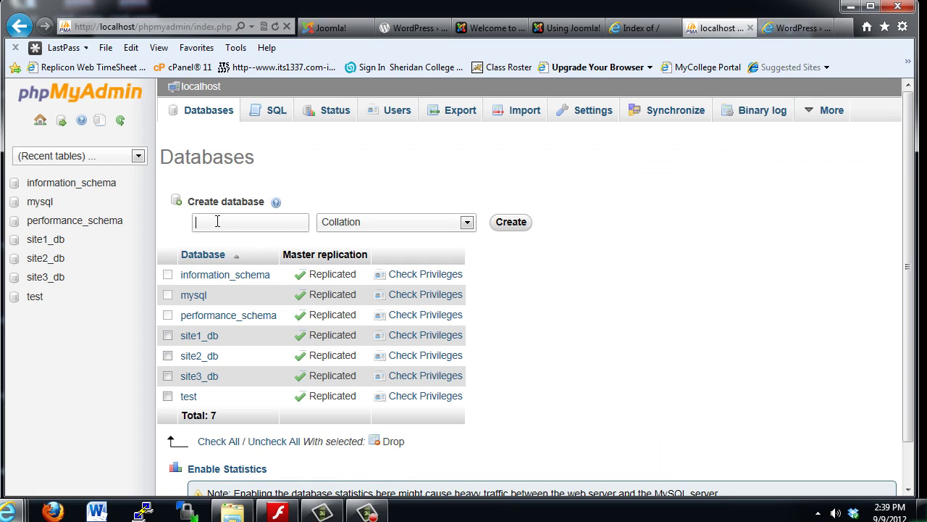
left_click(521, 226)
left_click(40, 121)
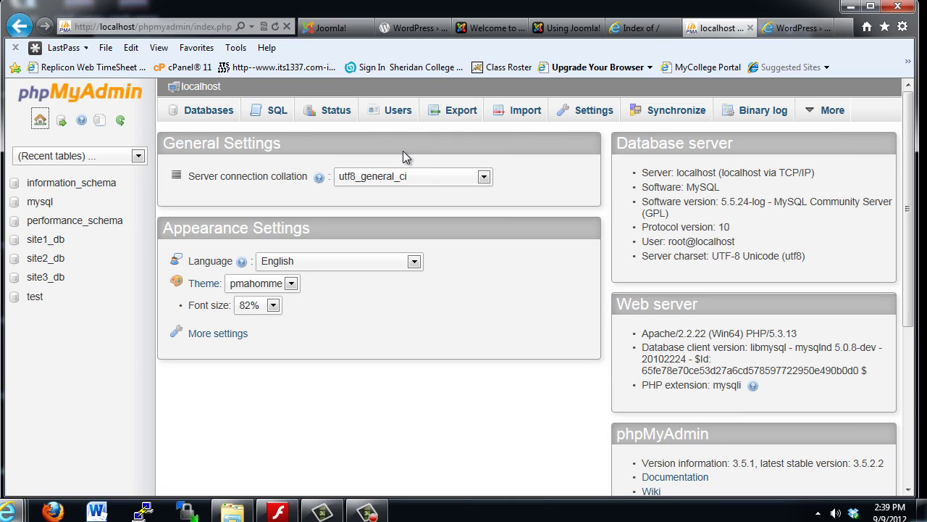
left_click(398, 112)
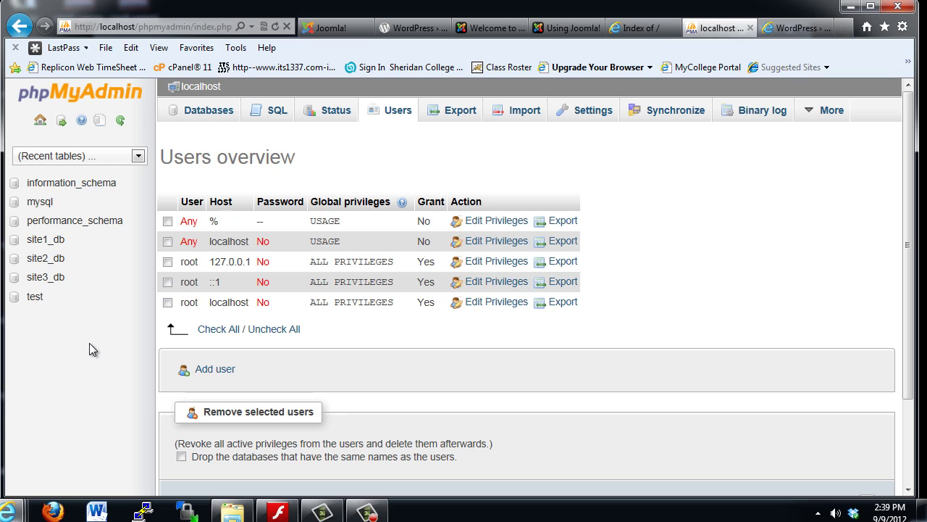
Step: Go to WordPress's database connection form and set the database name to site3_db
left_click(795, 28)
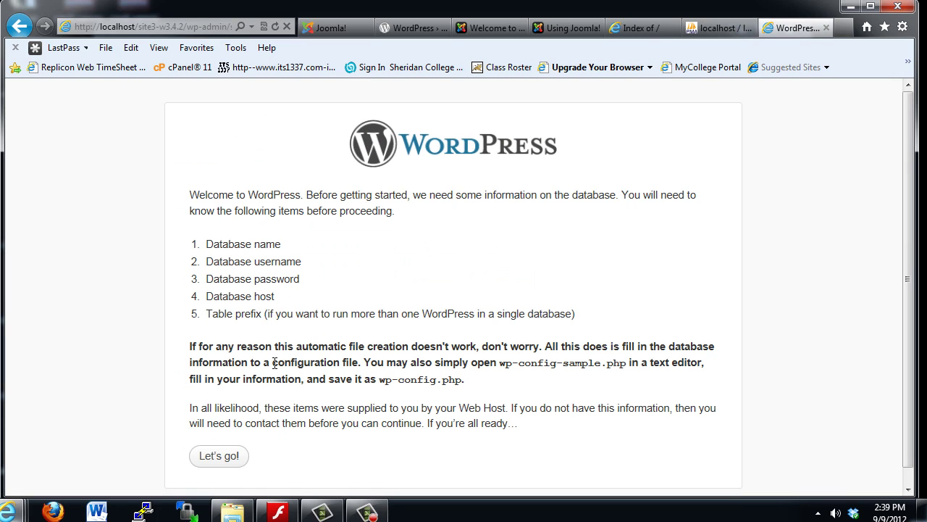
left_click(226, 456)
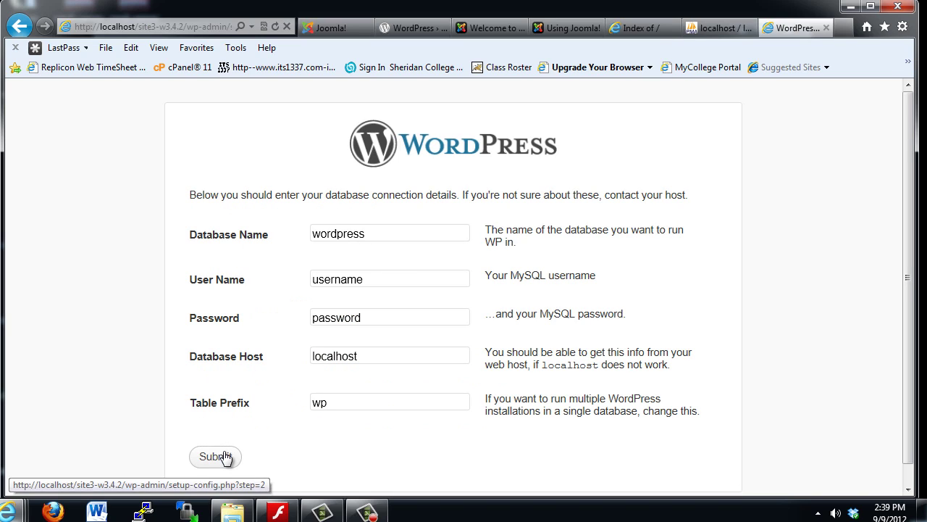
left_click_drag(366, 233, 288, 228)
type("site")
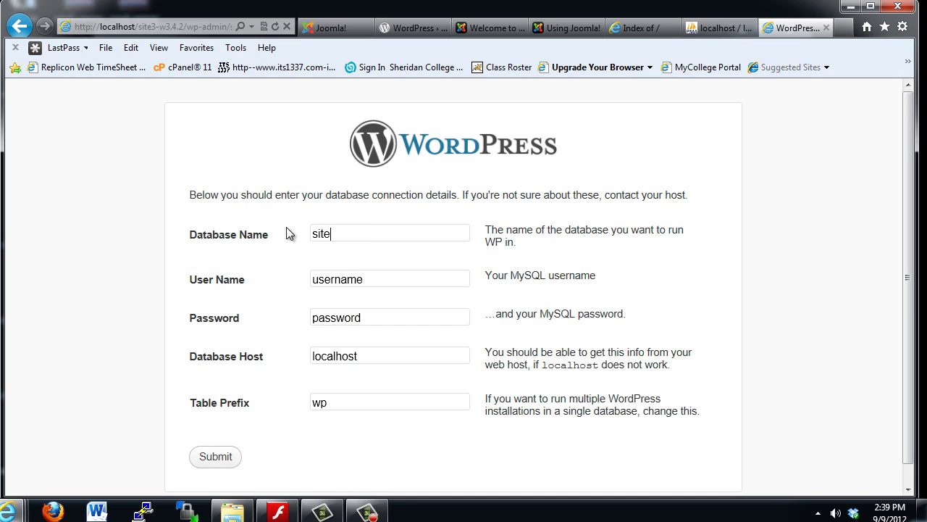
type("3_db")
Step: Set user name root, leave the password empty, and change the table prefix to site3
left_click_drag(374, 282, 271, 289)
type("root")
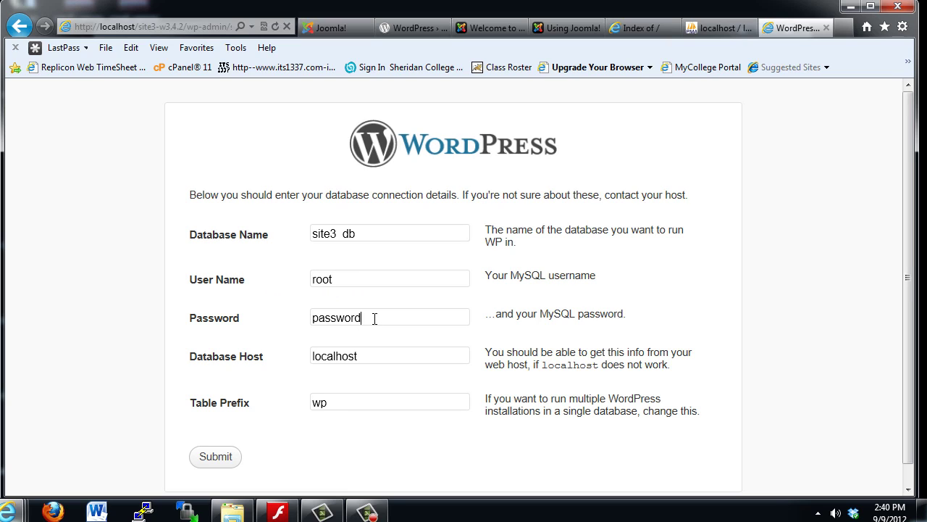
key("BackSpace")
key("BackSpace")
key("BackSpace")
key("BackSpace")
key("BackSpace")
key("BackSpace")
key("BackSpace")
key("BackSpace")
key("BackSpace")
key("BackSpace")
key("BackSpace")
type("si")
type("e3")
scroll(725, 333, "down", 1)
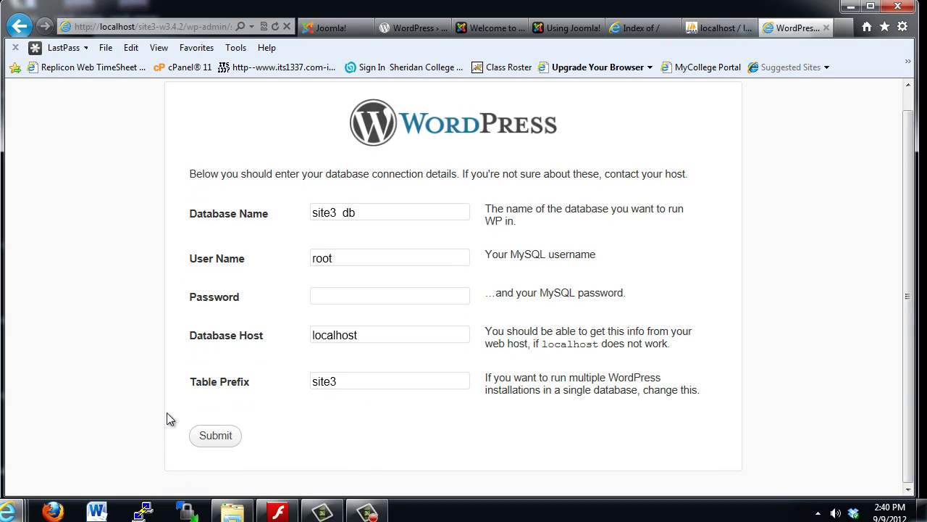
Step: Submit the database details and run the install to reach the Welcome page
left_click(211, 435)
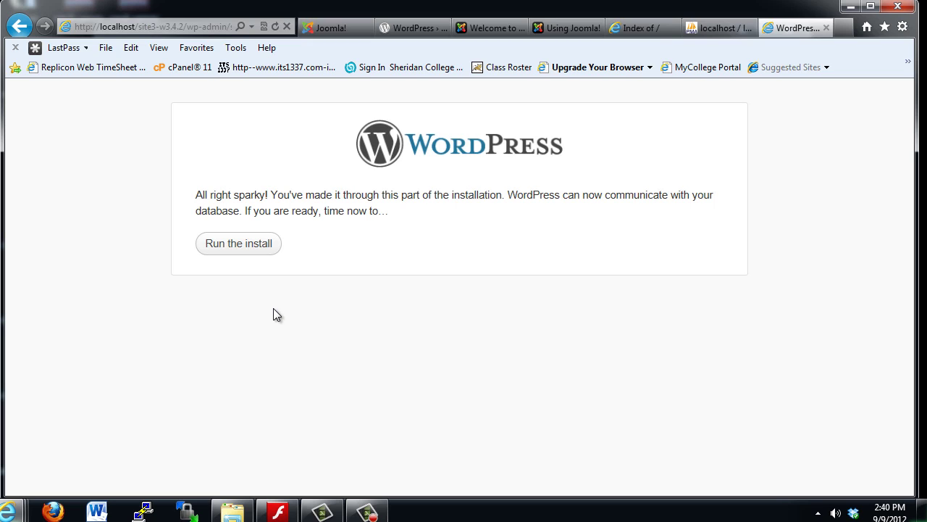
left_click(241, 248)
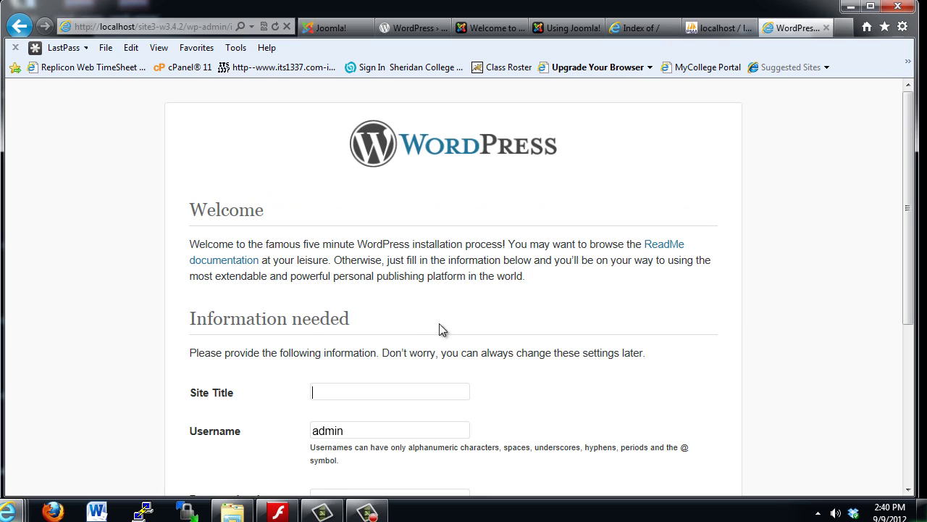
Step: Fill the Welcome form with site title Site3, the admin password twice, and the admin's e-mail
left_click_drag(913, 188, 913, 270)
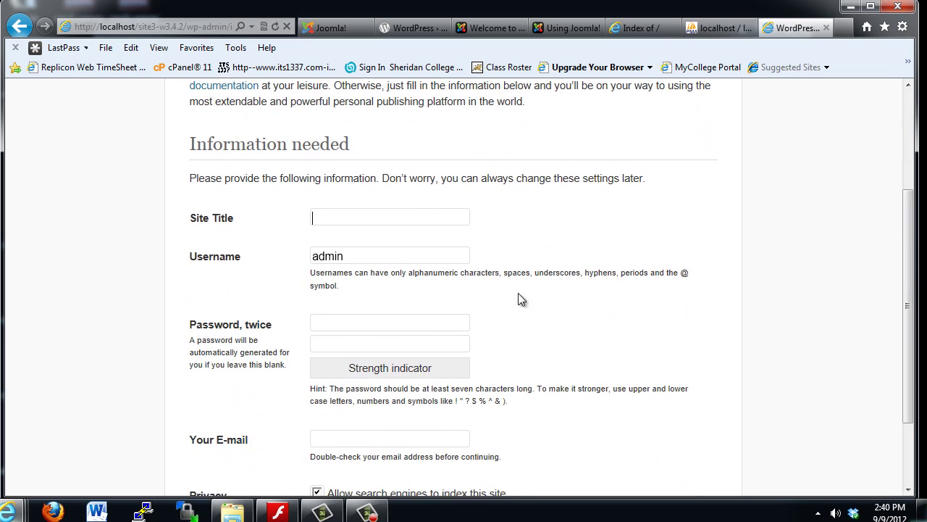
left_click(318, 216)
type("Site3")
left_click(338, 323)
type("123456")
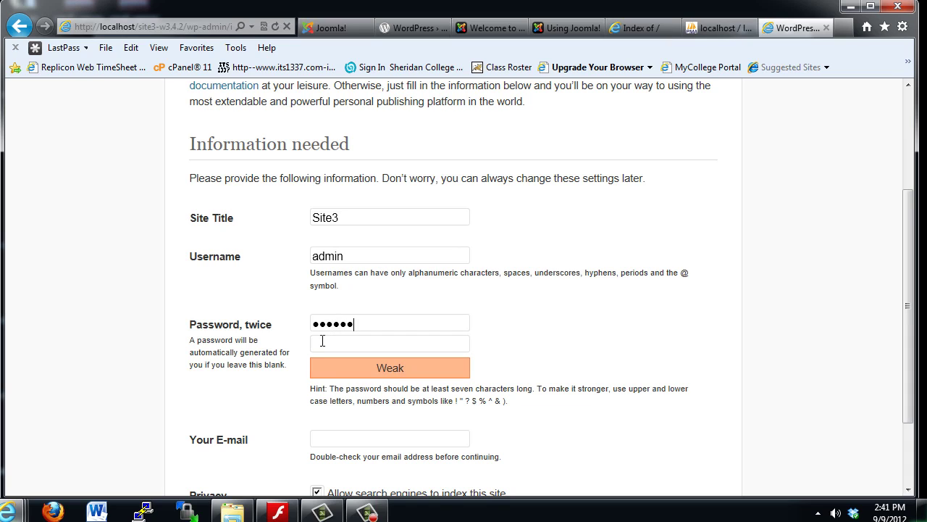
left_click(323, 344)
type("123456")
left_click_drag(913, 297, 912, 382)
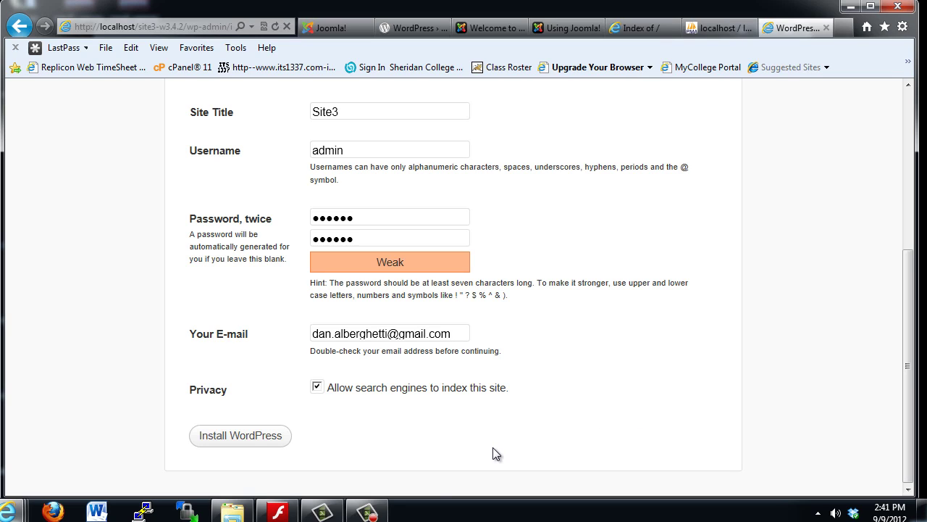
Step: Install WordPress, then switch to phpMyAdmin to see the 11 site3 tables in site3_db
left_click(243, 440)
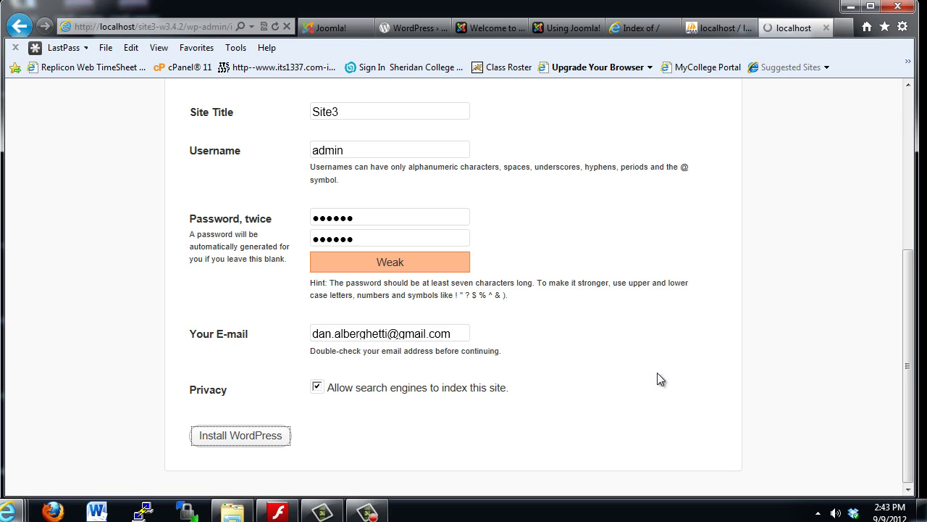
left_click_drag(904, 430, 902, 464)
scroll(891, 413, "up", 5)
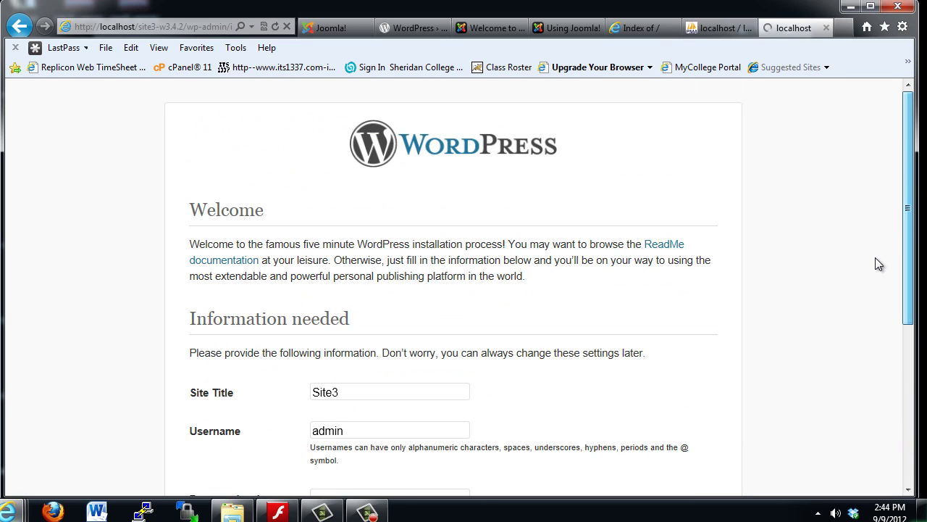
scroll(873, 362, "down", 5)
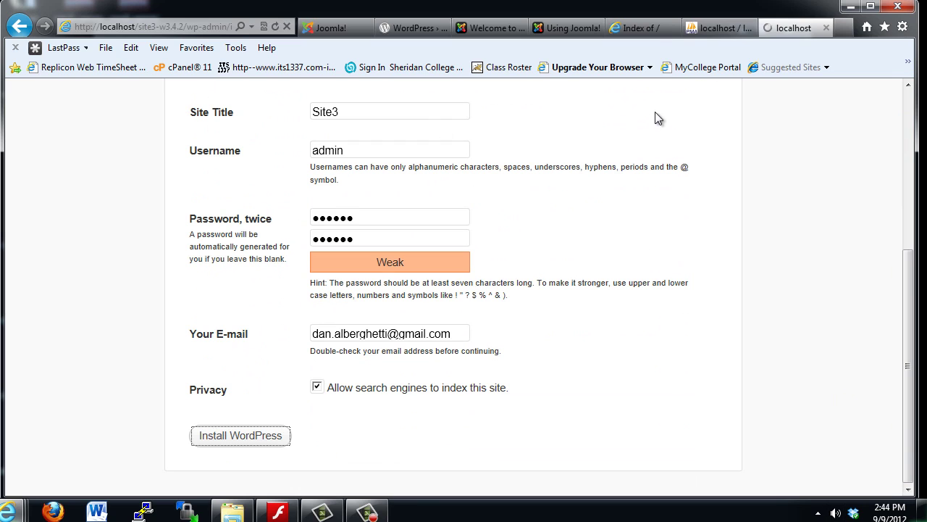
left_click(709, 34)
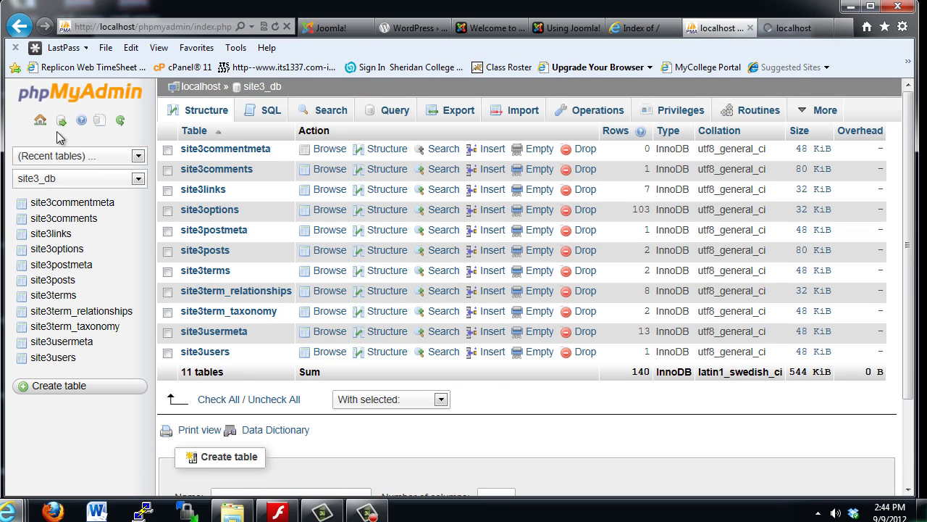
Step: Reopen site3_db from the phpMyAdmin home, now showing 141 rows with site3options at 104
left_click(40, 119)
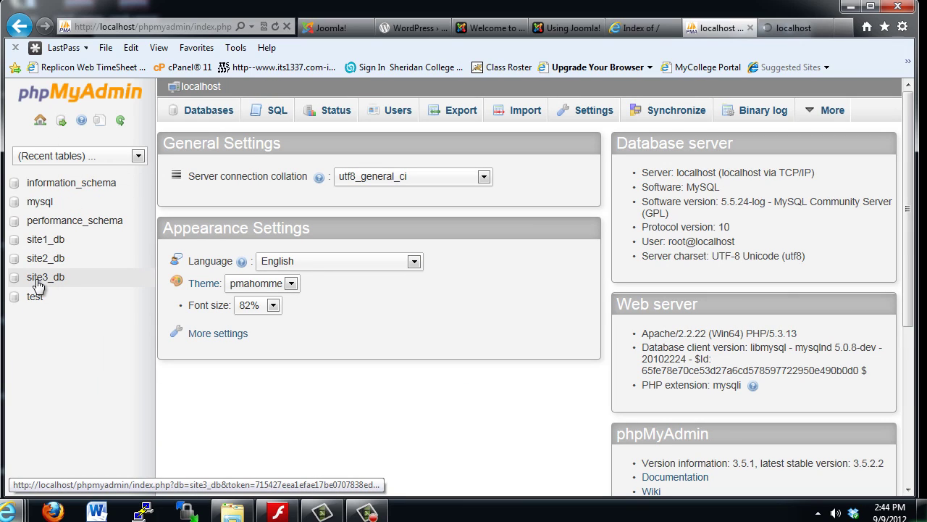
left_click(59, 284)
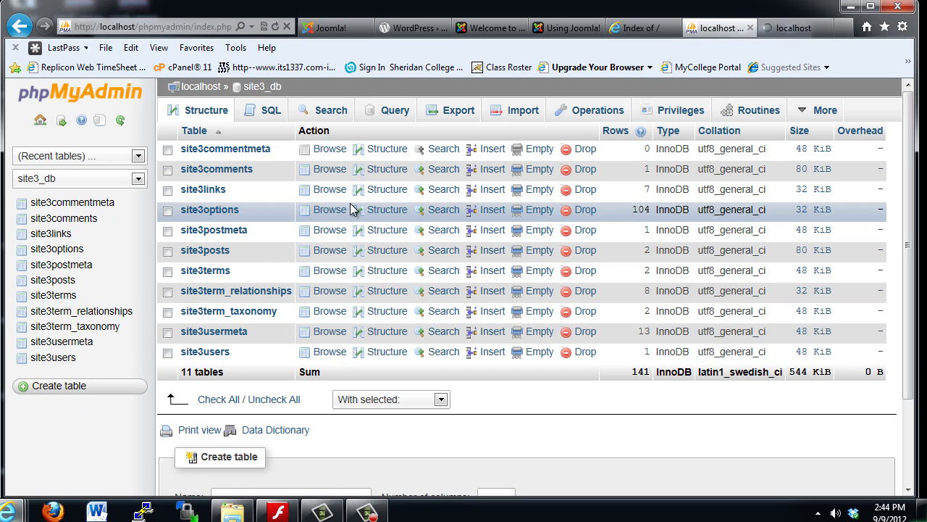
Step: Open a new browser tab and load the localhost directory index
left_click(844, 30)
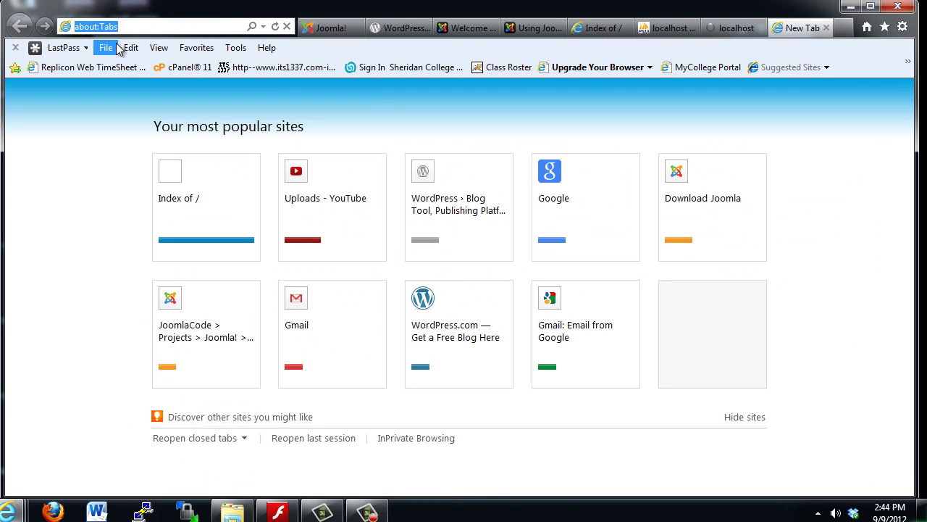
type("lcal")
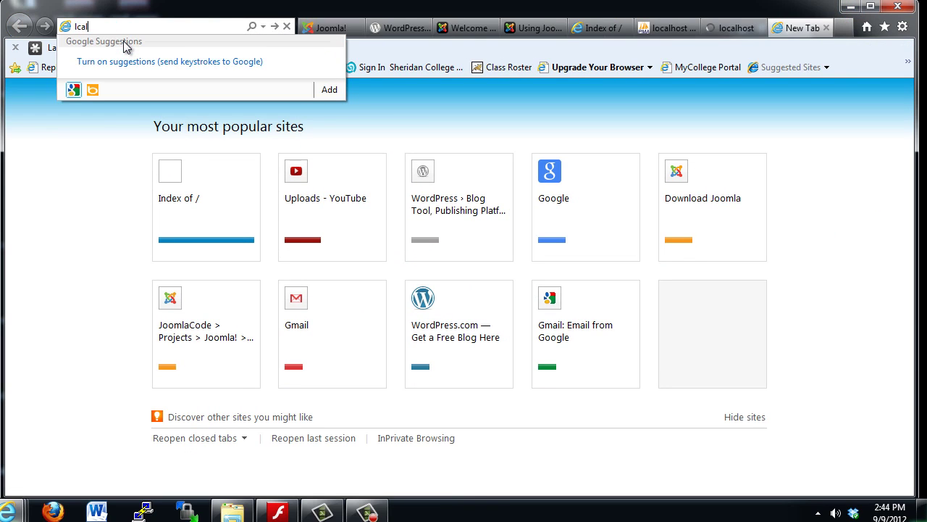
key("BackSpace")
key("BackSpace")
key("BackSpace")
type("o")
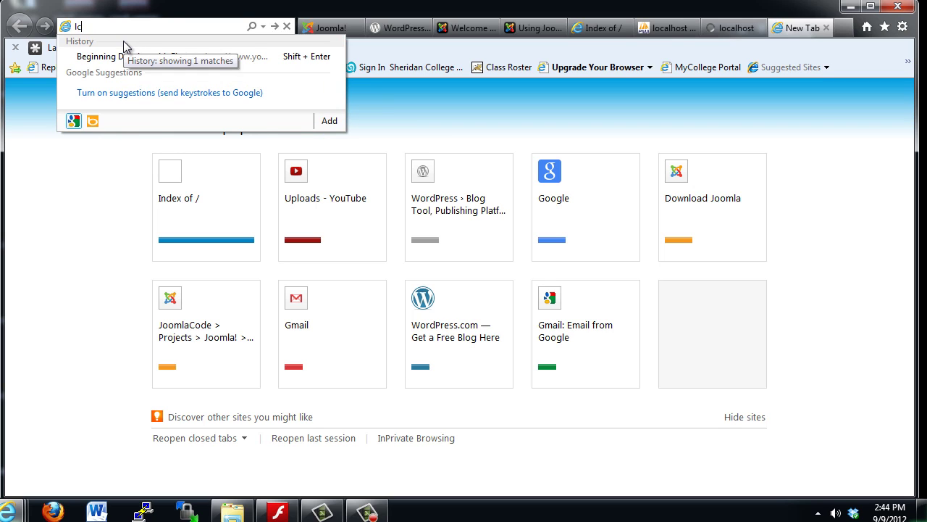
type("calhost/")
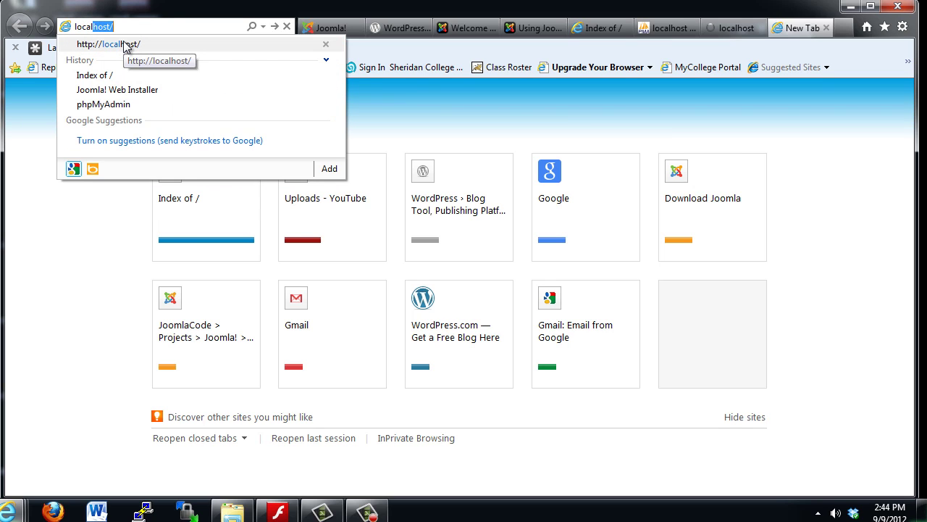
key("Return")
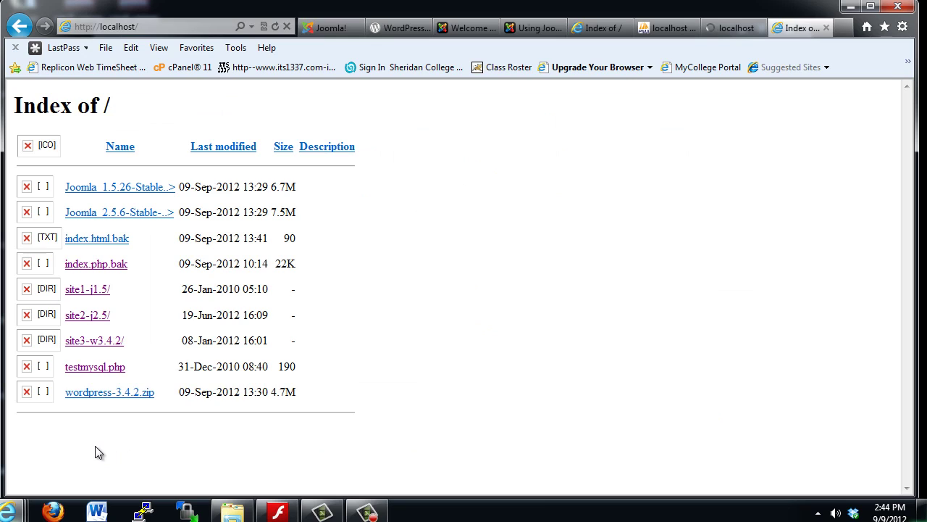
Step: Open site3-w3.4.2, select the Hello world! post title, then go back to the install-form tab
left_click(77, 347)
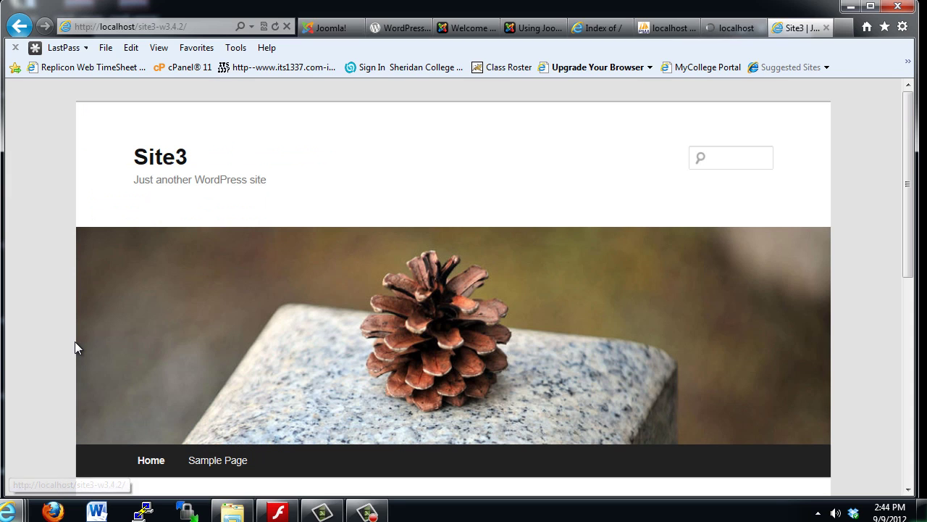
left_click_drag(909, 194, 906, 325)
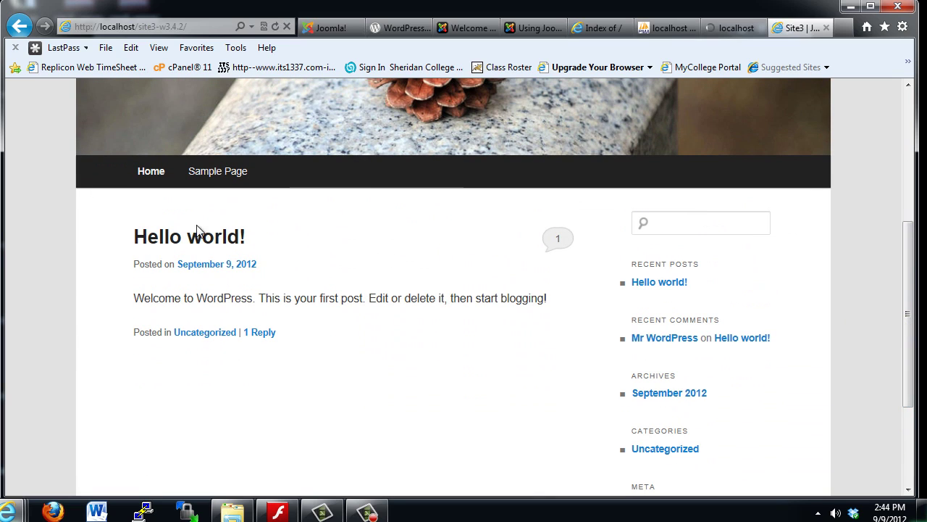
left_click_drag(123, 240, 273, 247)
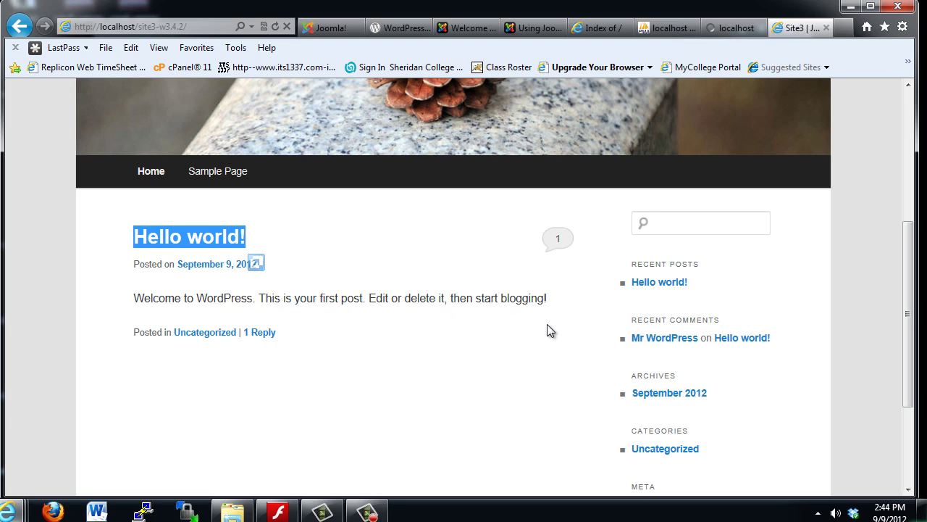
left_click_drag(910, 344, 910, 169)
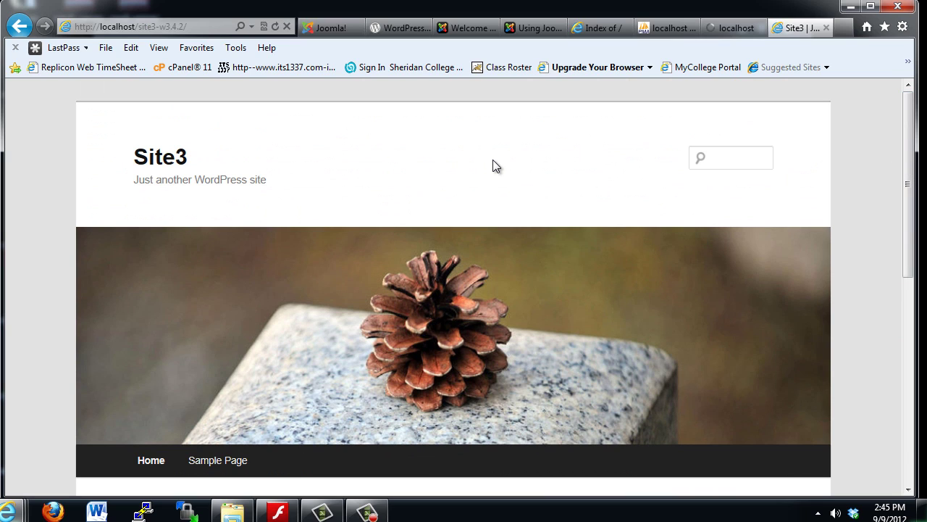
left_click(722, 27)
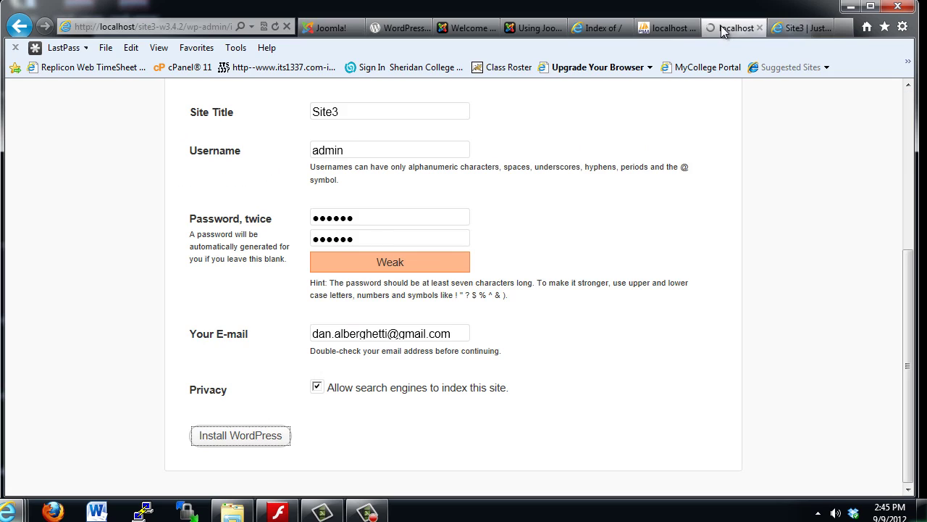
Step: Close the leftover install tab and look over the Joomla 1.5 and 2.5 sites
left_click(760, 28)
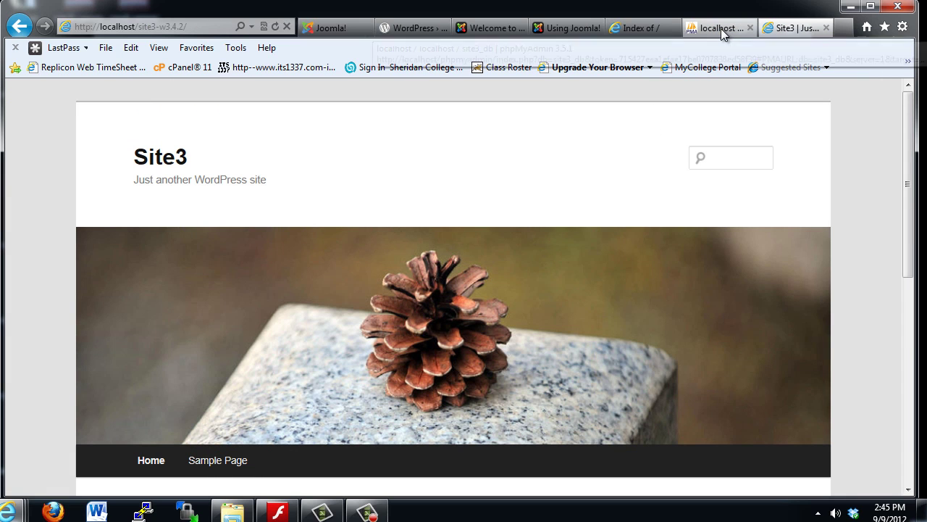
left_click(483, 30)
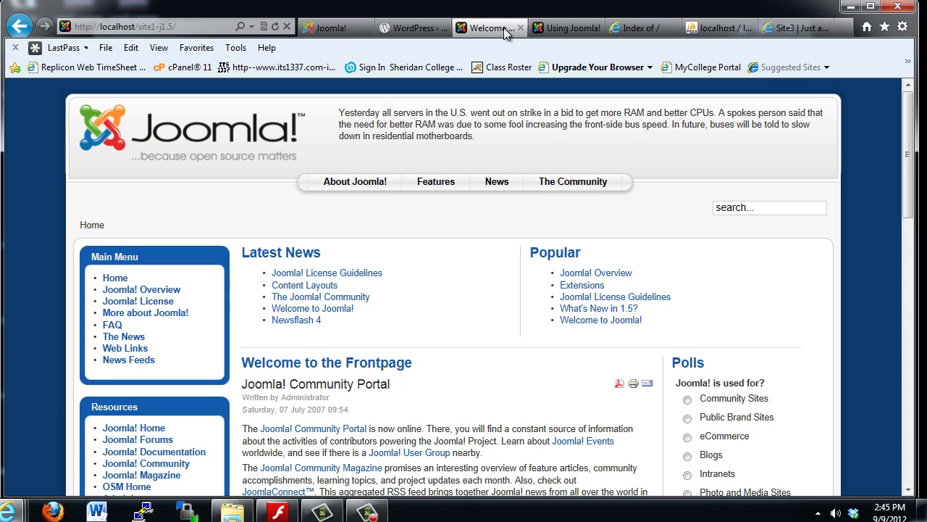
left_click(564, 33)
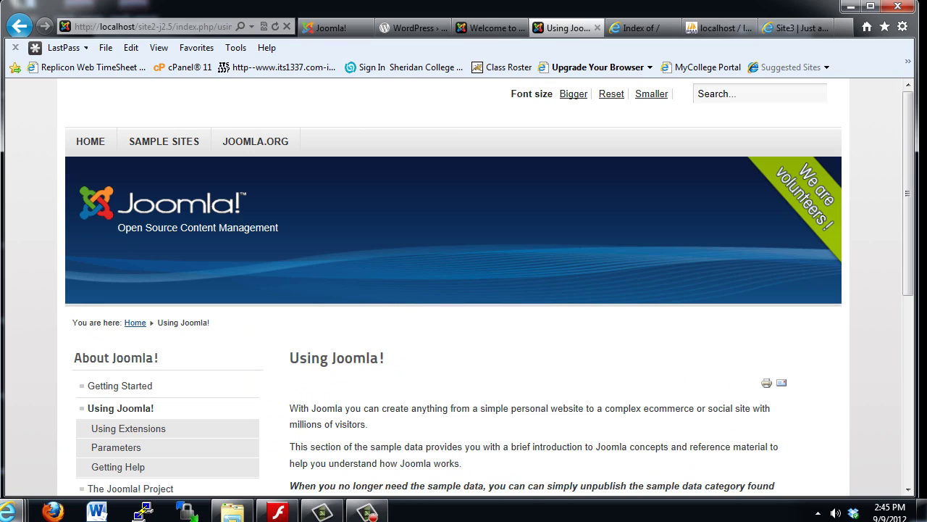
Step: Move the Site3 tab beside the Joomla tabs and finish on the Site3 front page
left_click_drag(793, 29, 629, 36)
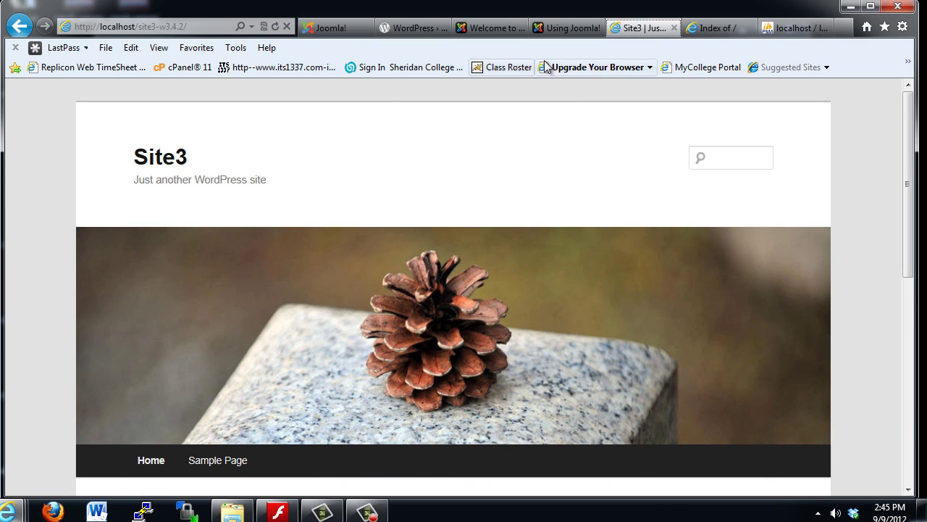
left_click(499, 29)
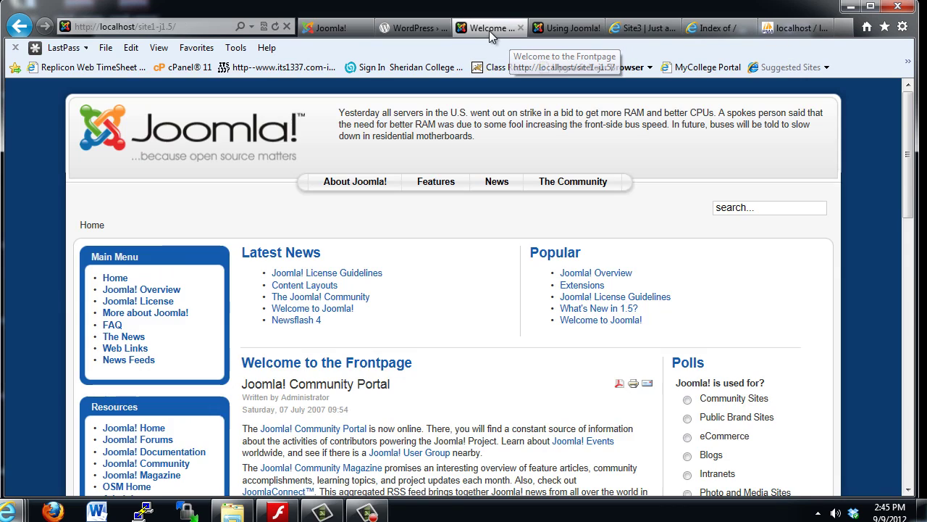
left_click(591, 29)
left_click(629, 29)
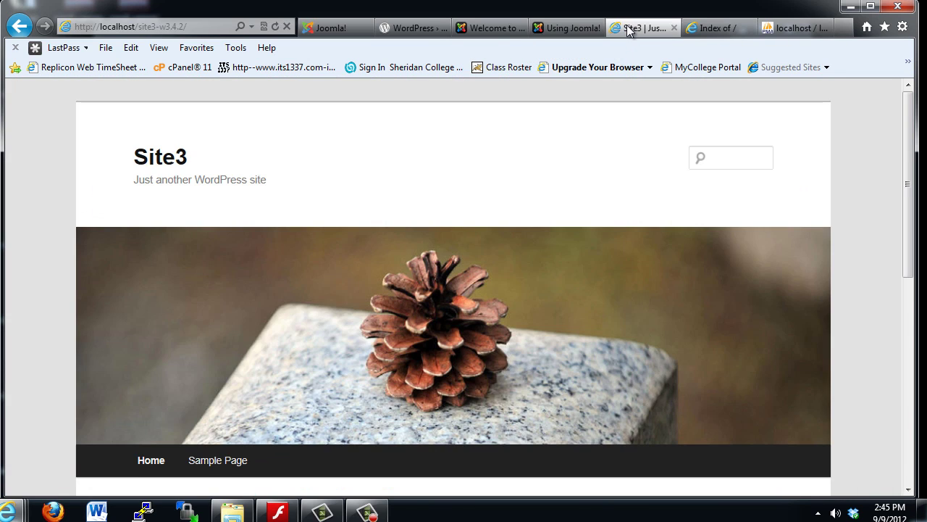